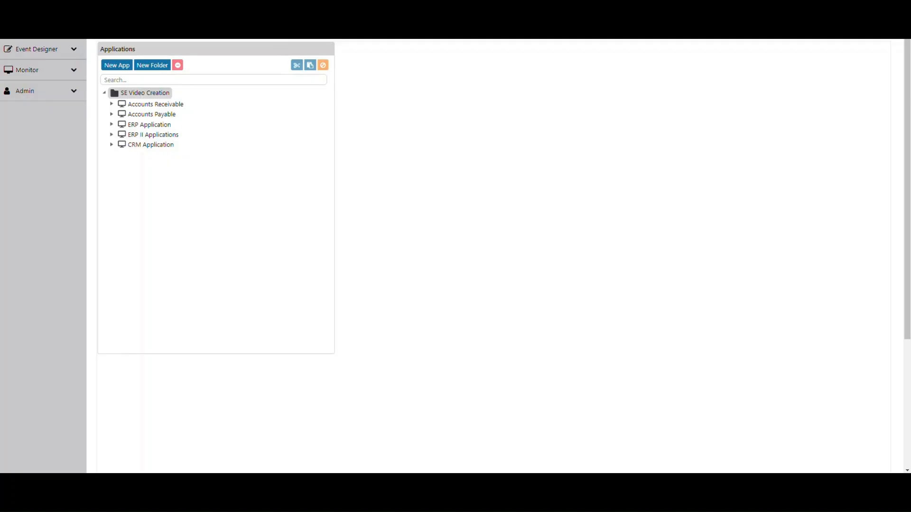
- Open the ERP Application's events and edit the "Customers; No Orders in 60 Days" event
left_click(111, 124)
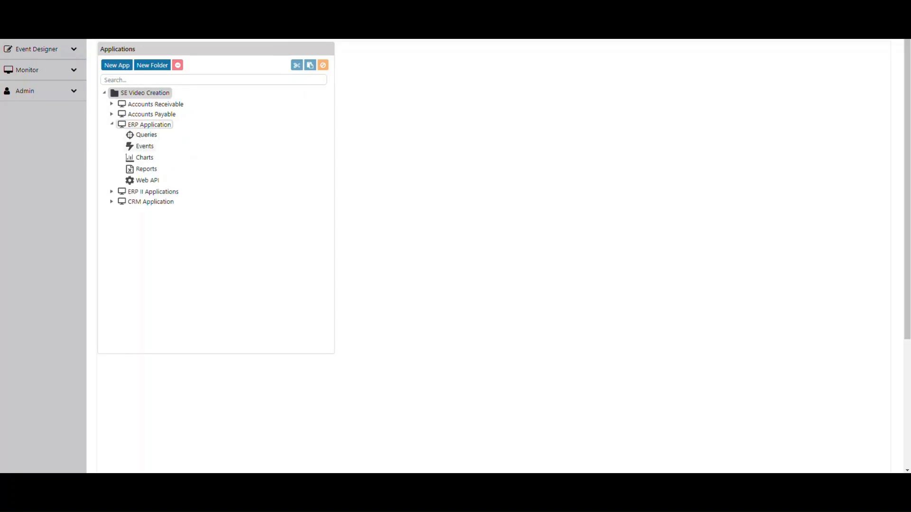
left_click(140, 147)
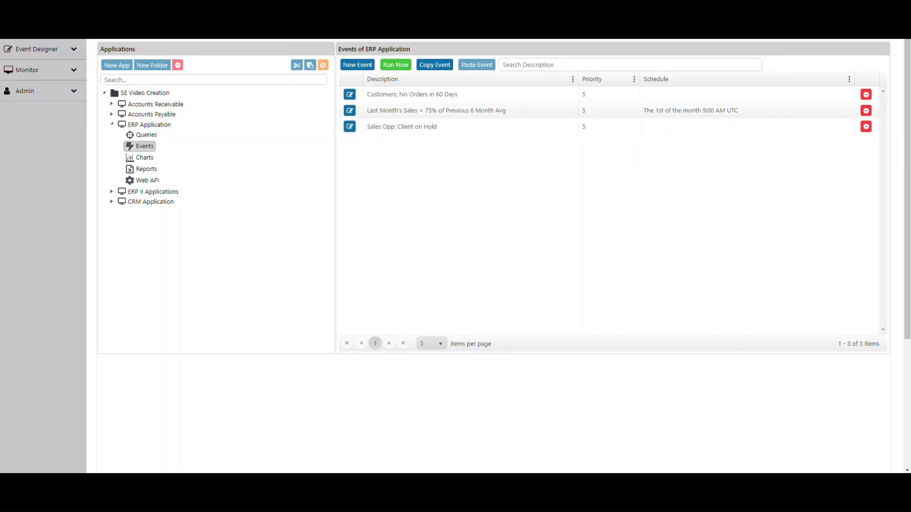
key("ctrl")
key("ctrl")
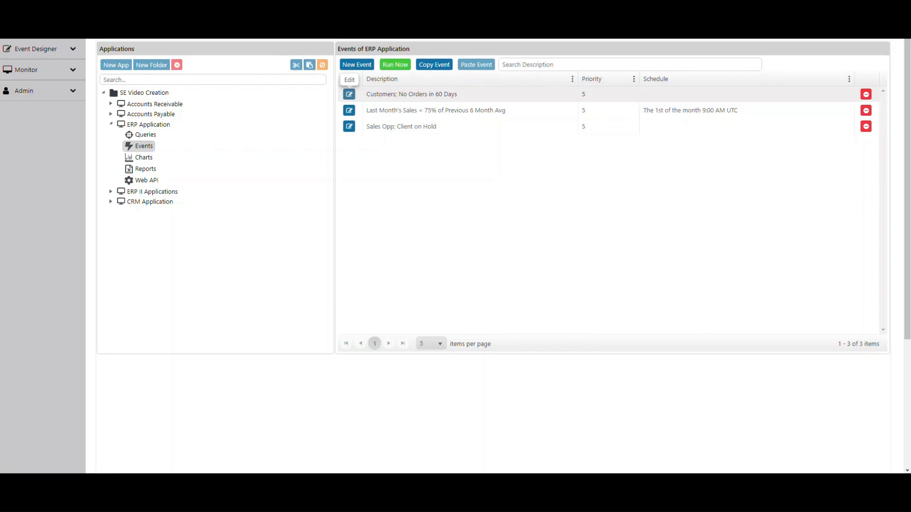
left_click(349, 95)
left_click(349, 94)
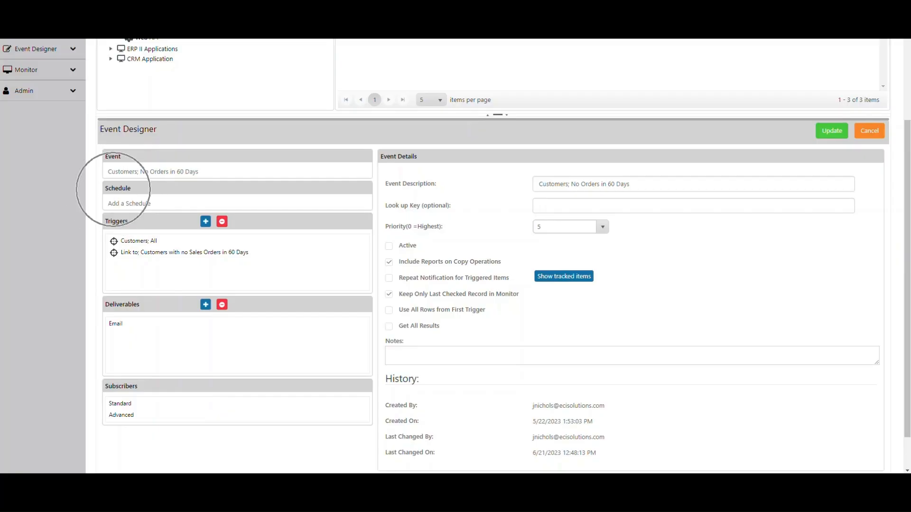
- Add a schedule to the event, choosing Every Minute
left_click(135, 203)
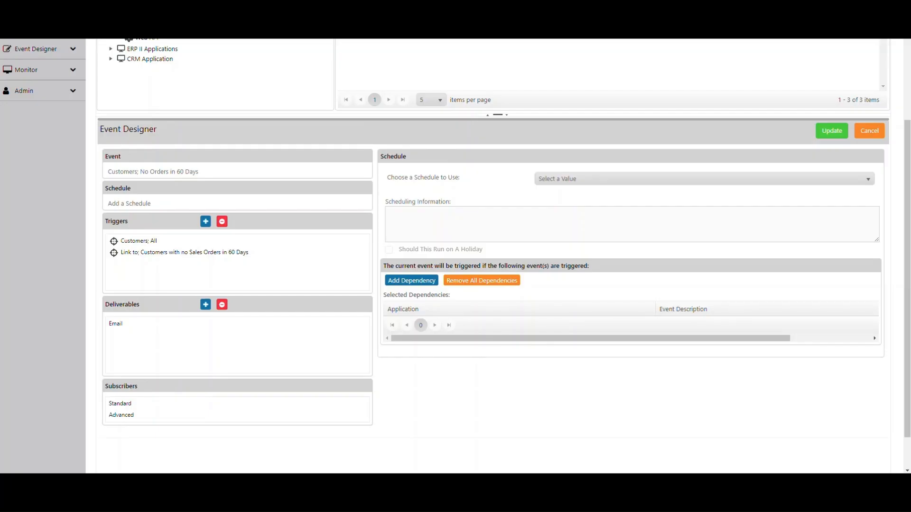
left_click(865, 177)
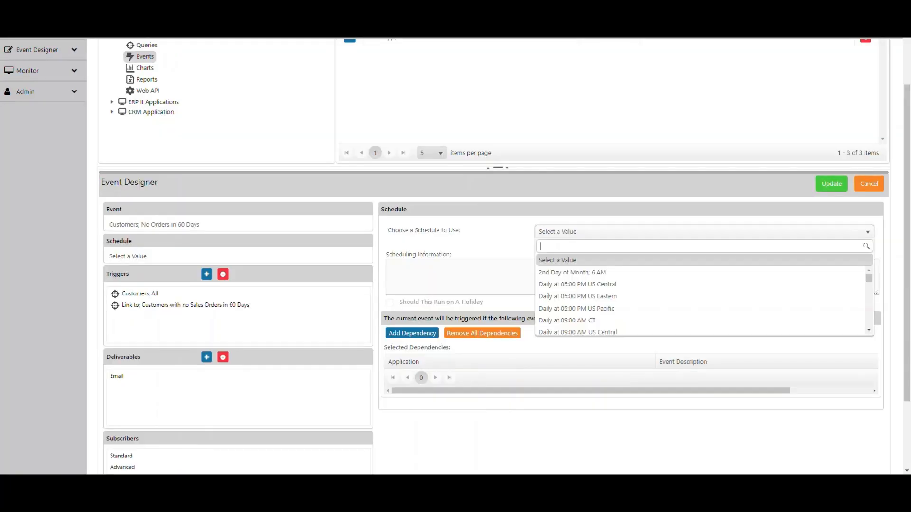
scroll(702, 299, "down", 5)
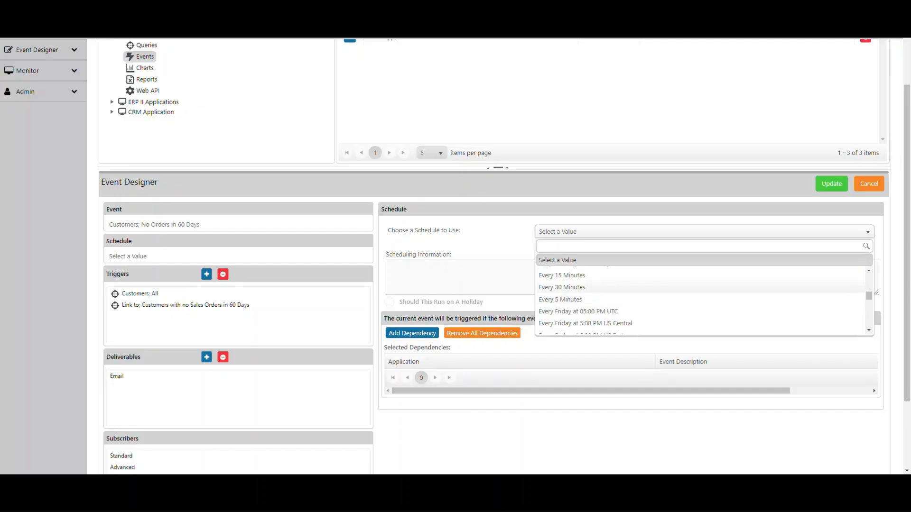
scroll(565, 287, "down", 1)
left_click(562, 325)
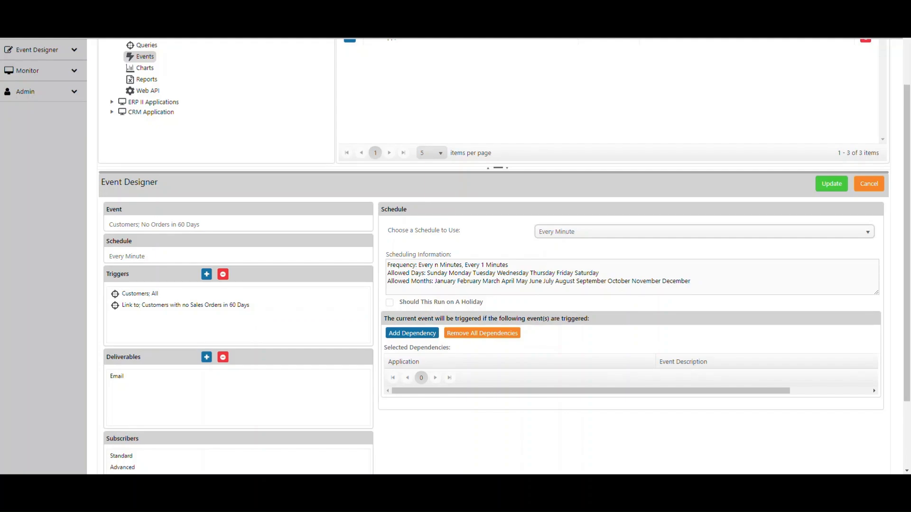
- Change the event's schedule to None
scroll(493, 273, "down", 1)
left_click(704, 227)
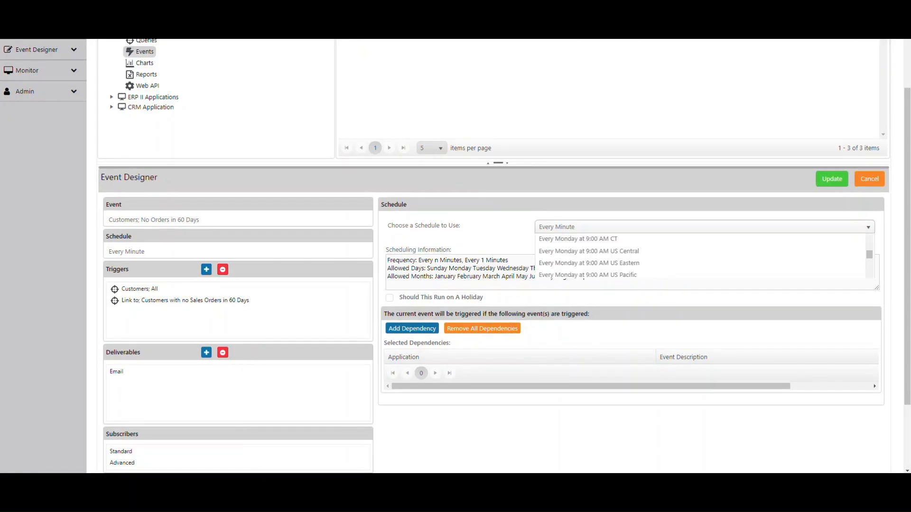
scroll(702, 286, "down", 1)
scroll(702, 291, "down", 1)
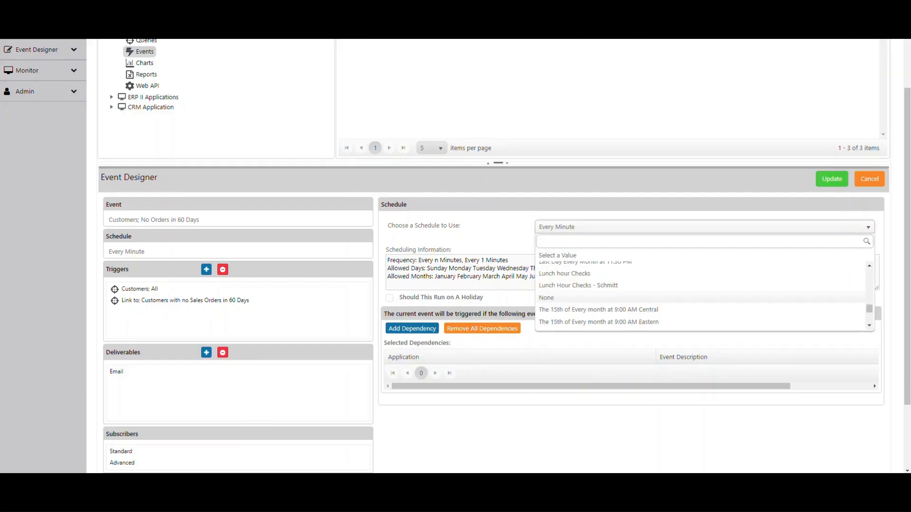
left_click(702, 297)
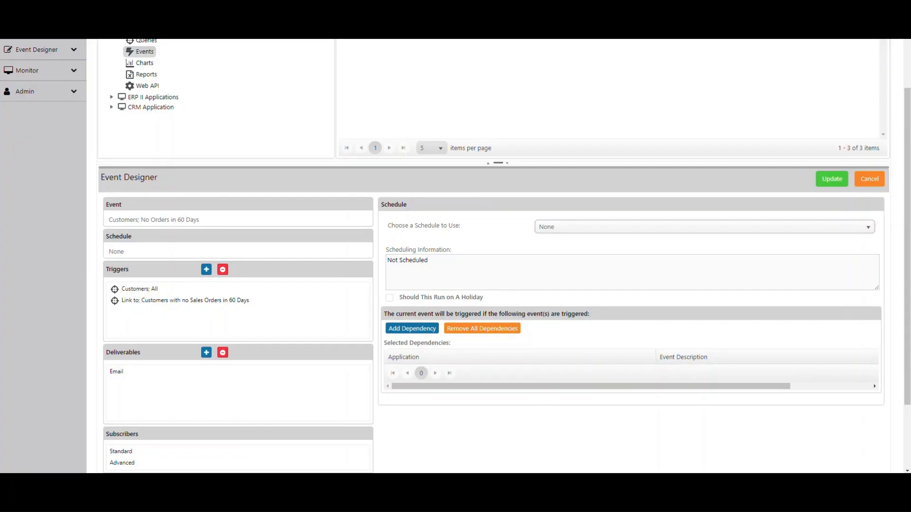
- Set the event's schedule to When Email Arrives and update the event
scroll(503, 256, "up", 2)
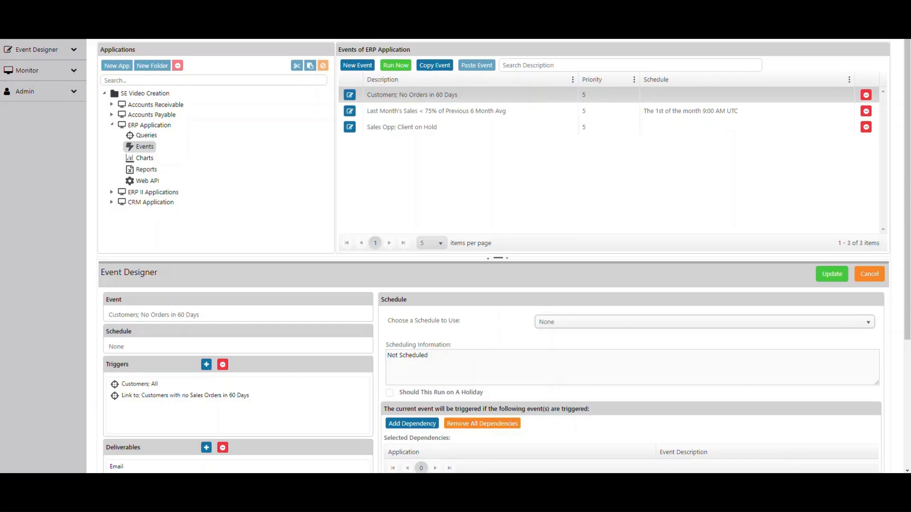
scroll(493, 256, "down", 2)
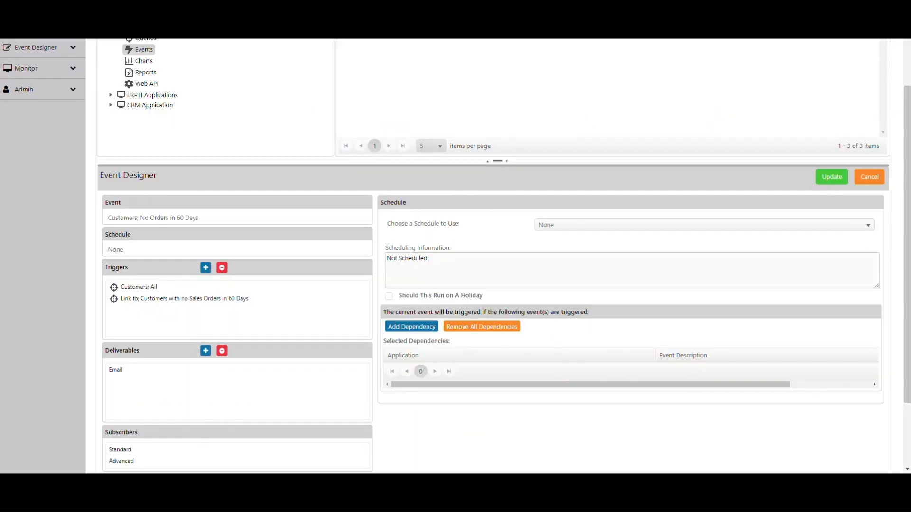
left_click(703, 225)
scroll(700, 298, "down", 2)
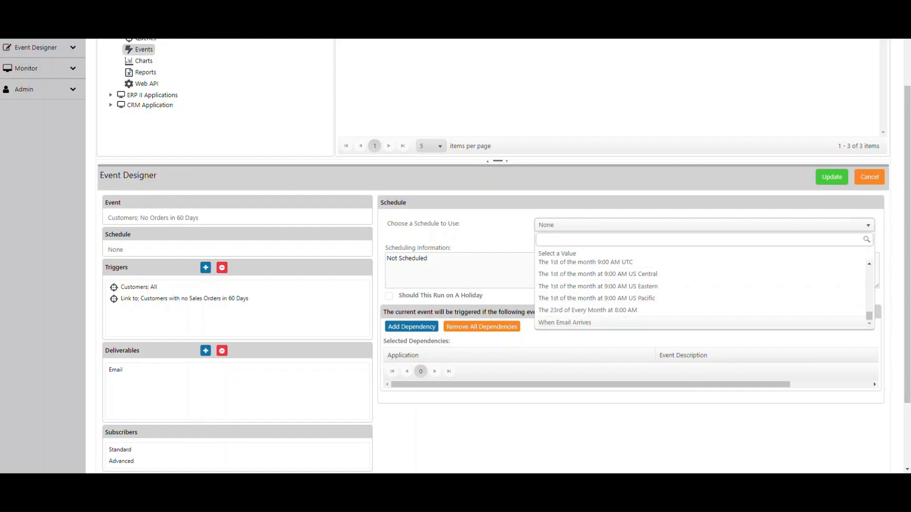
left_click(564, 323)
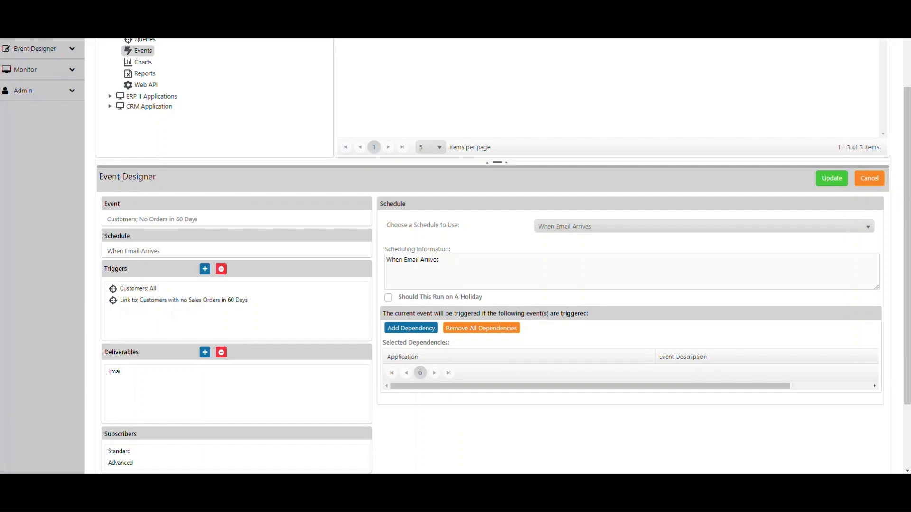
key("ctrl")
key("ctrl")
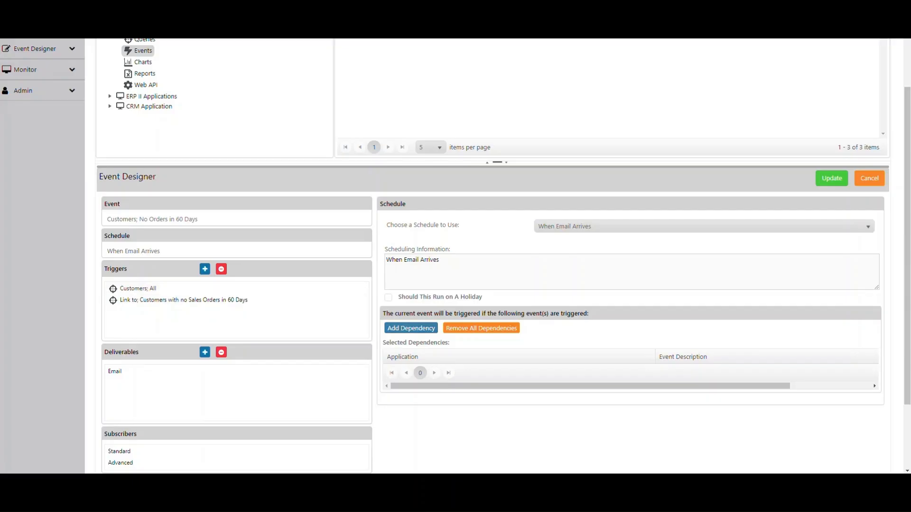
key("ctrl")
key("ctrl")
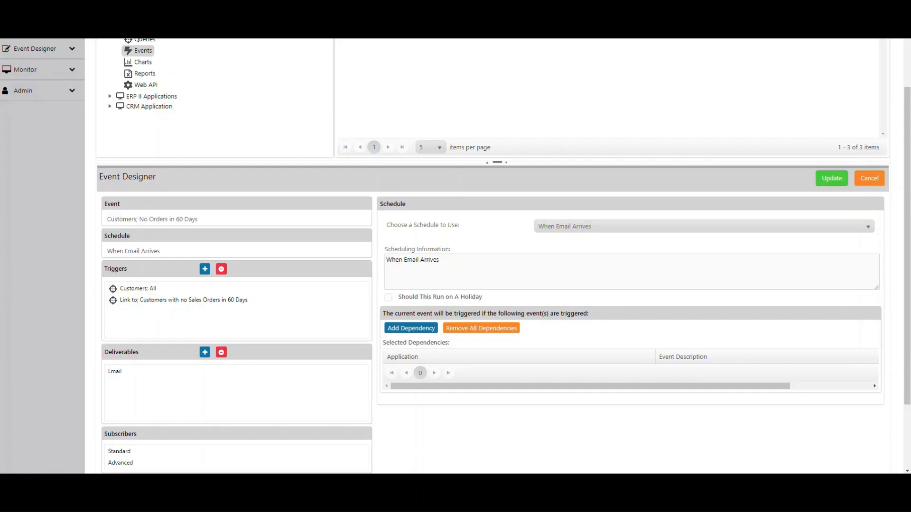
scroll(498, 257, "up", 1)
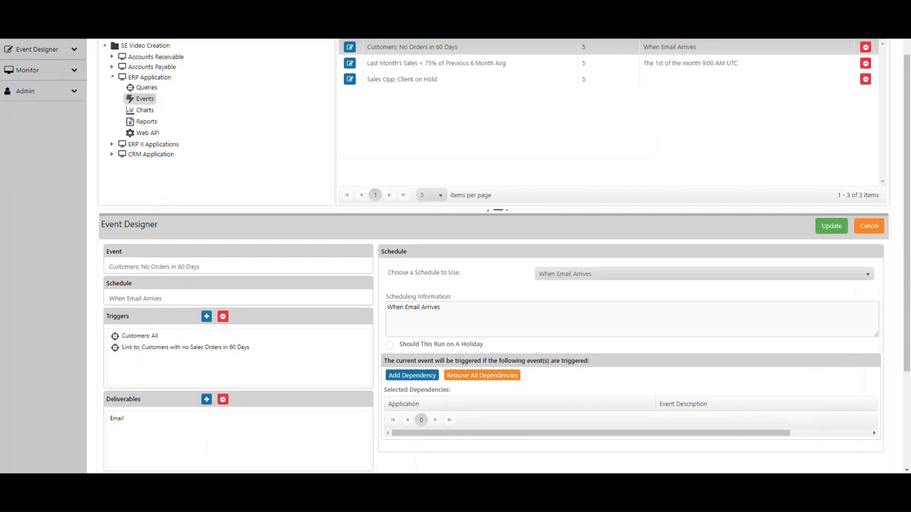
left_click(831, 226)
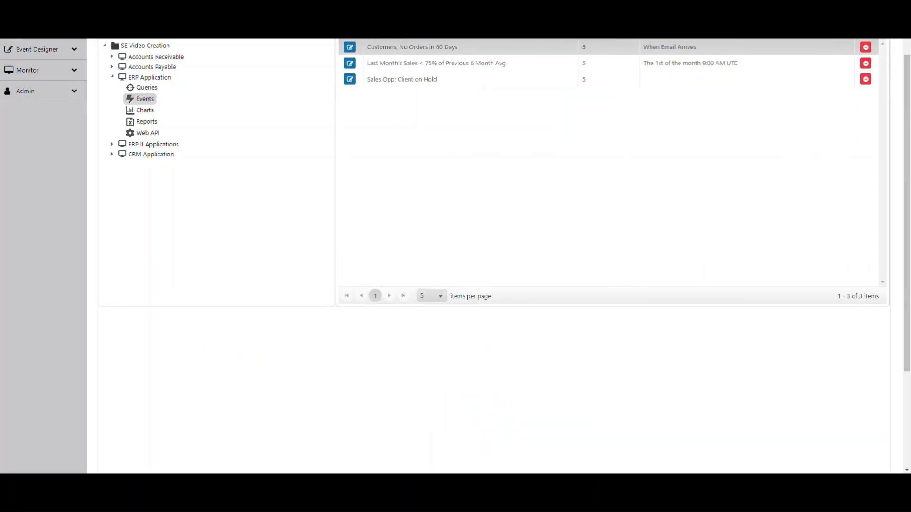
- Open the Holiday Schedule administration page
scroll(494, 256, "up", 1)
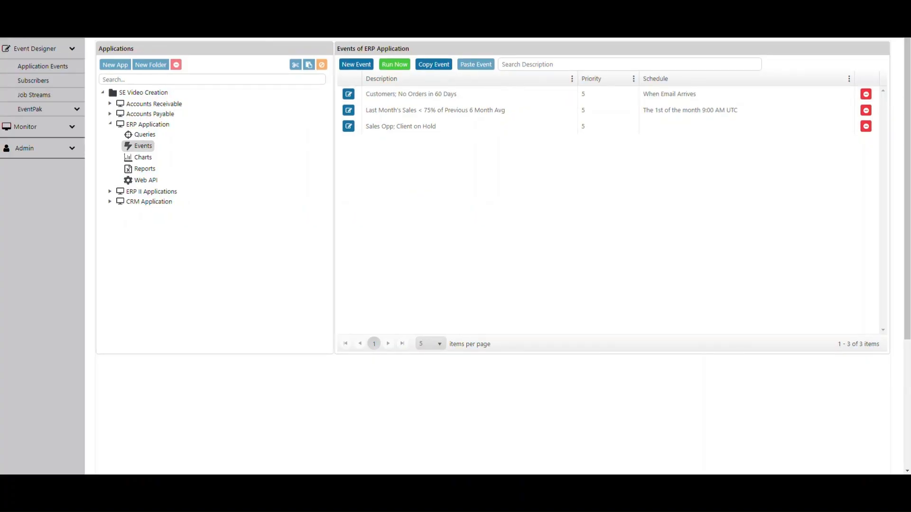
key("ctrl")
left_click(73, 148)
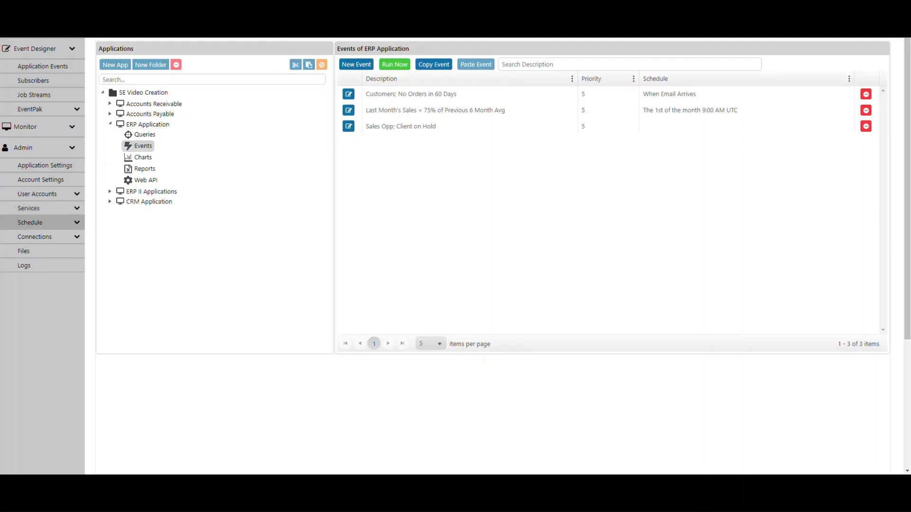
left_click(43, 222)
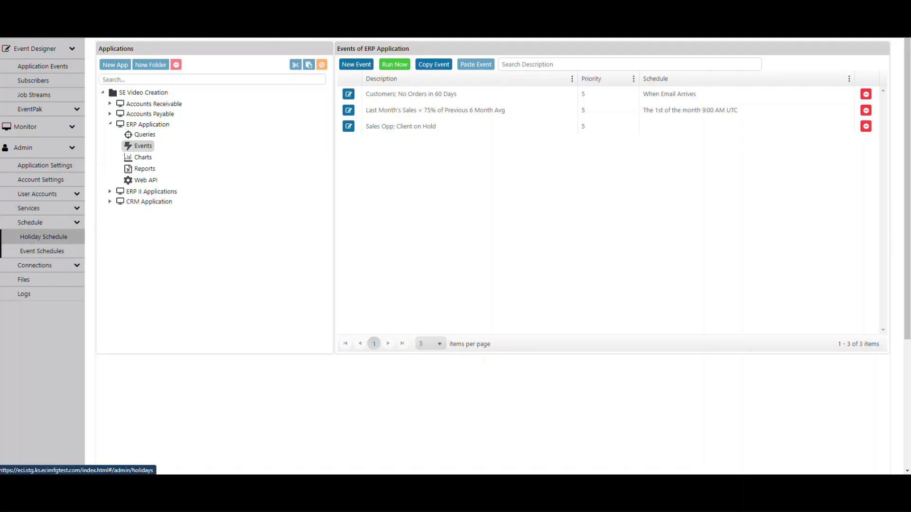
left_click(44, 236)
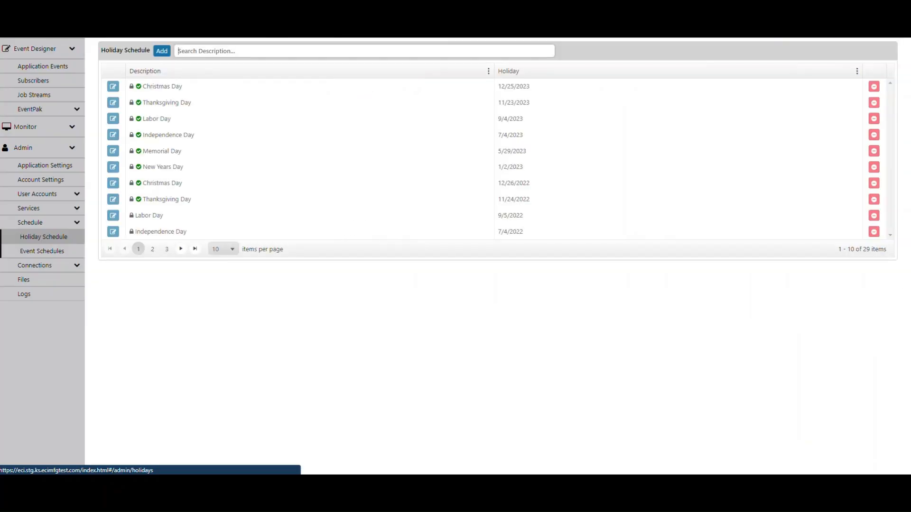
key("ctrl")
key("ctrl")
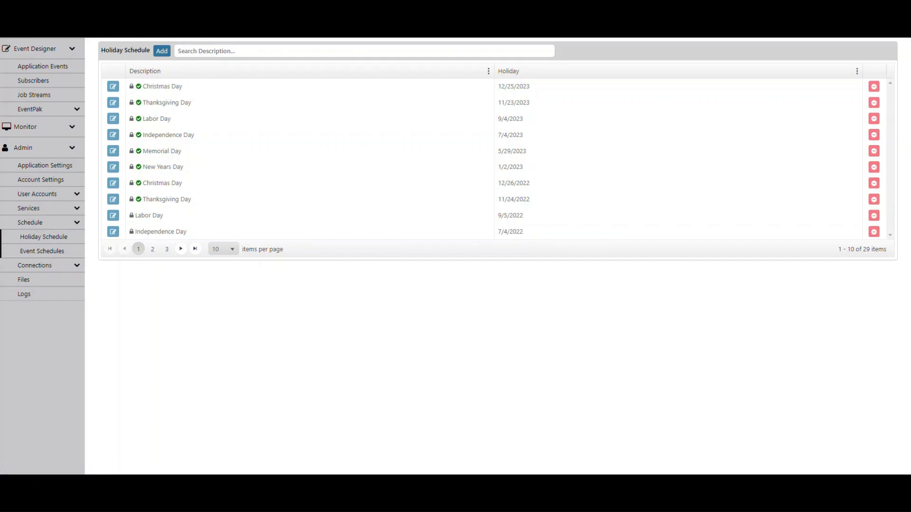
- Add a new holiday named Columbus Day with the date October 9, 2023
left_click(162, 50)
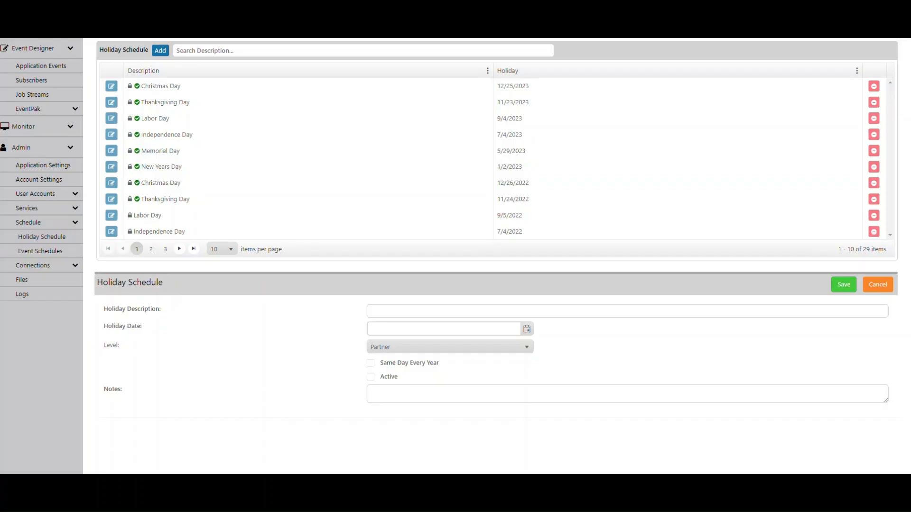
left_click(372, 311)
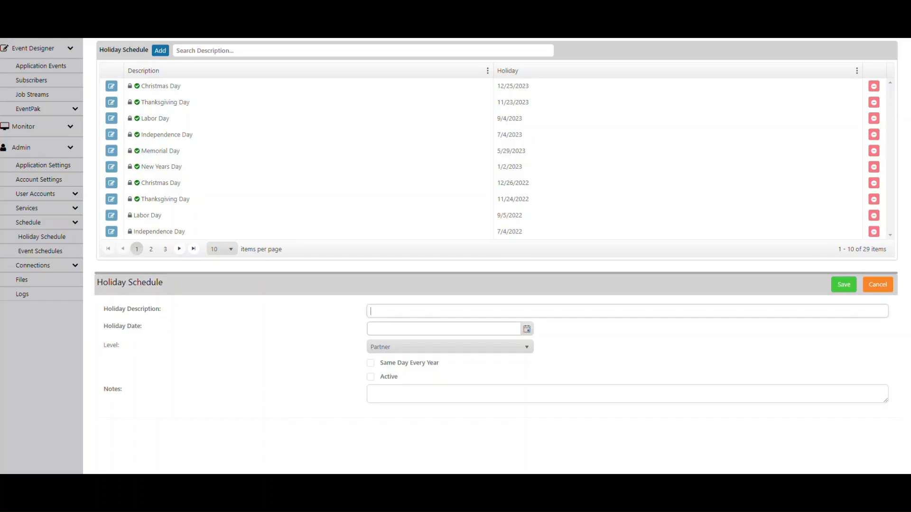
type("Columbus Day")
left_click(527, 329)
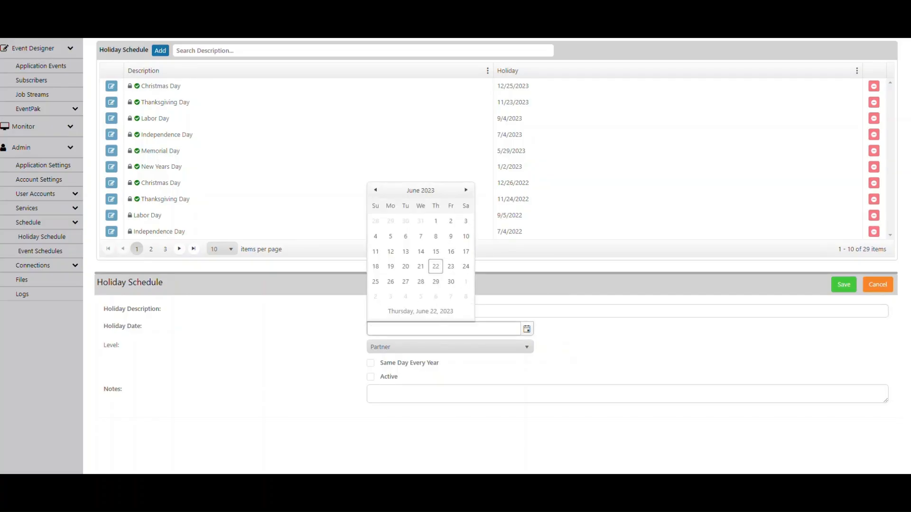
left_click(466, 190)
left_click(466, 190)
left_click(466, 190)
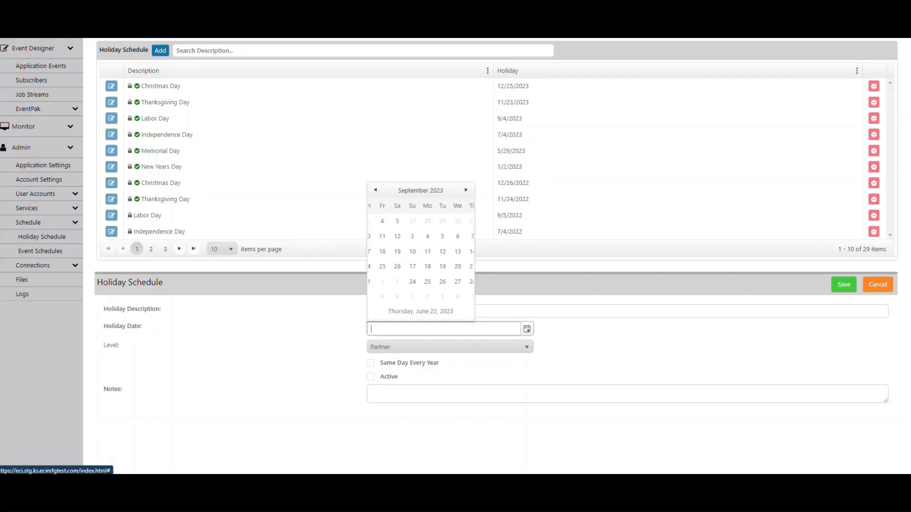
left_click(466, 190)
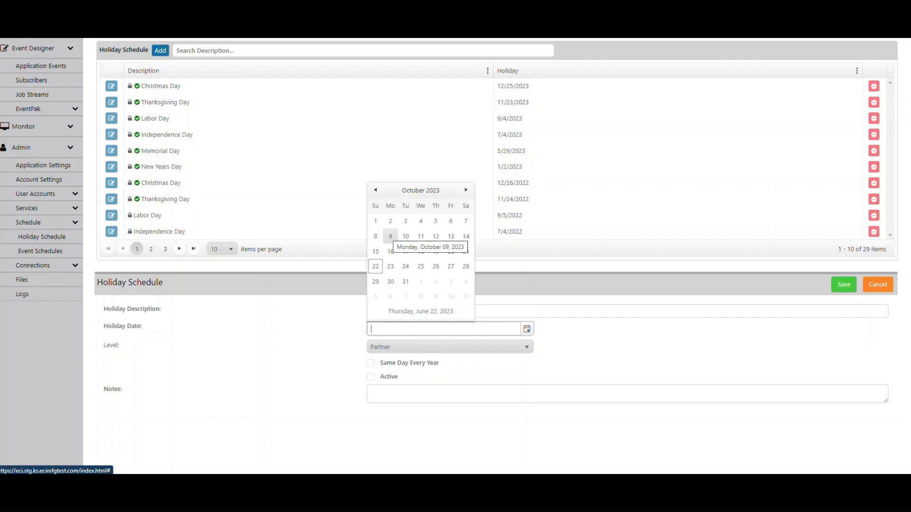
left_click(390, 236)
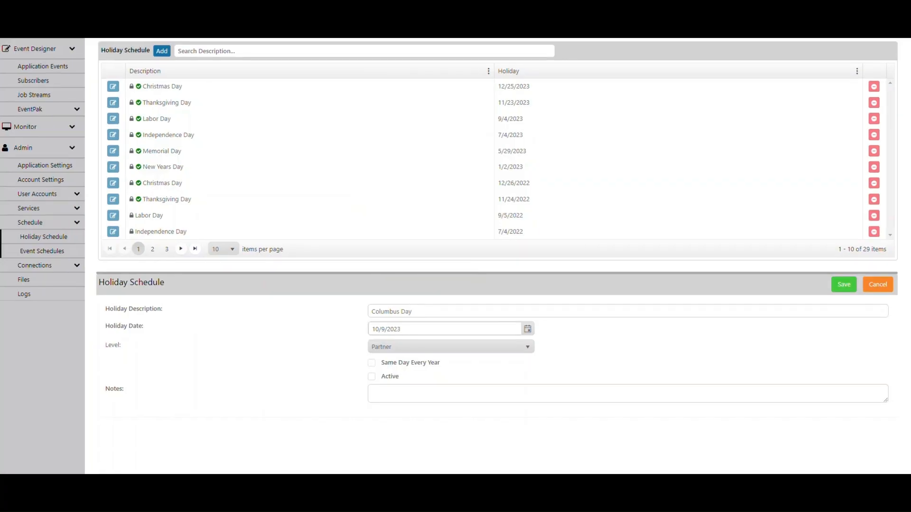
- Tick Same Day Every Year and save the Columbus Day holiday
left_click(368, 363)
key("ctrl")
key("ctrl")
key("ctrl")
left_click(843, 284)
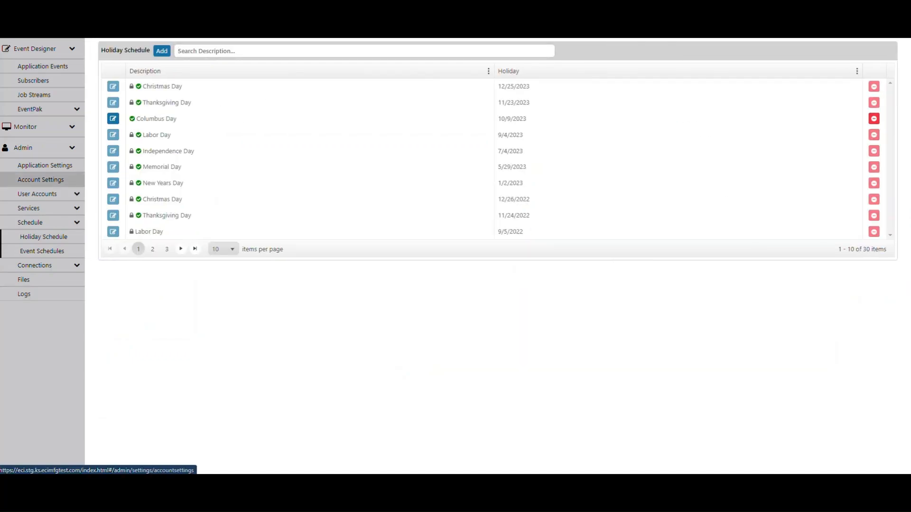
- Open the Event Schedules list
key("ctrl")
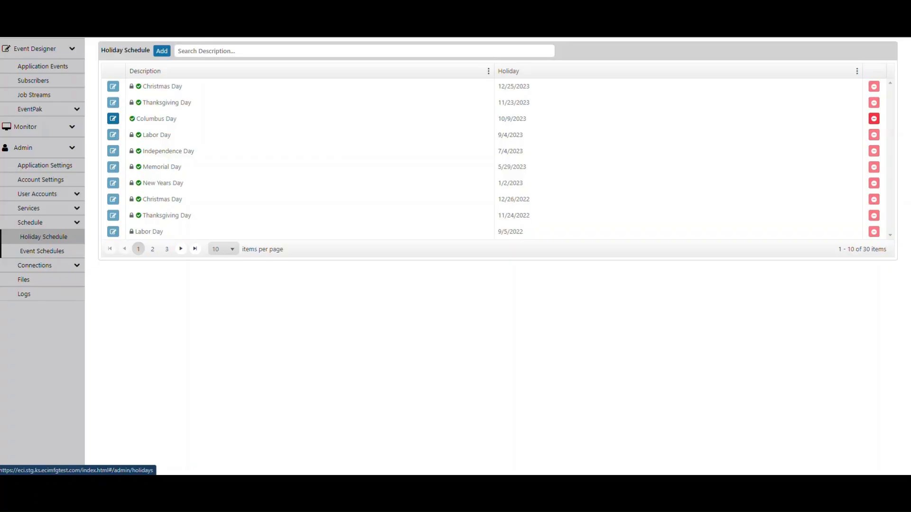
key("ctrl")
key("ctrl")
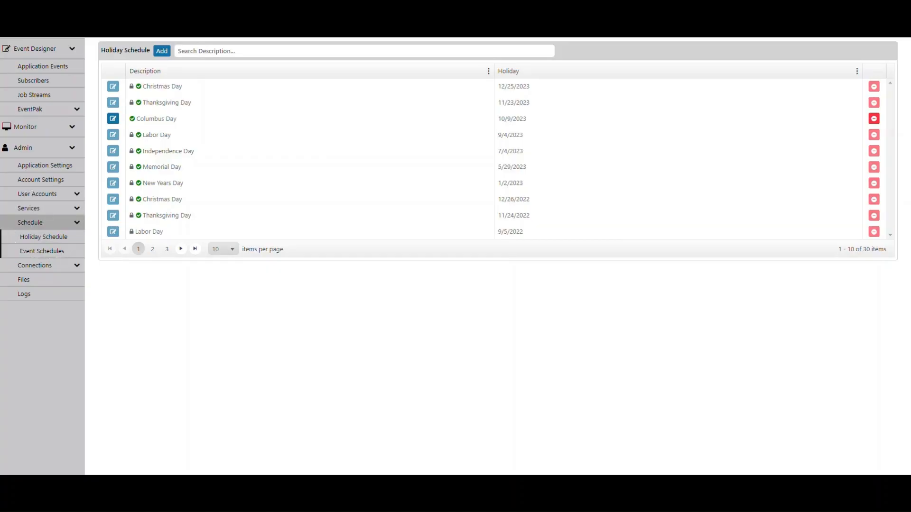
key("ctrl")
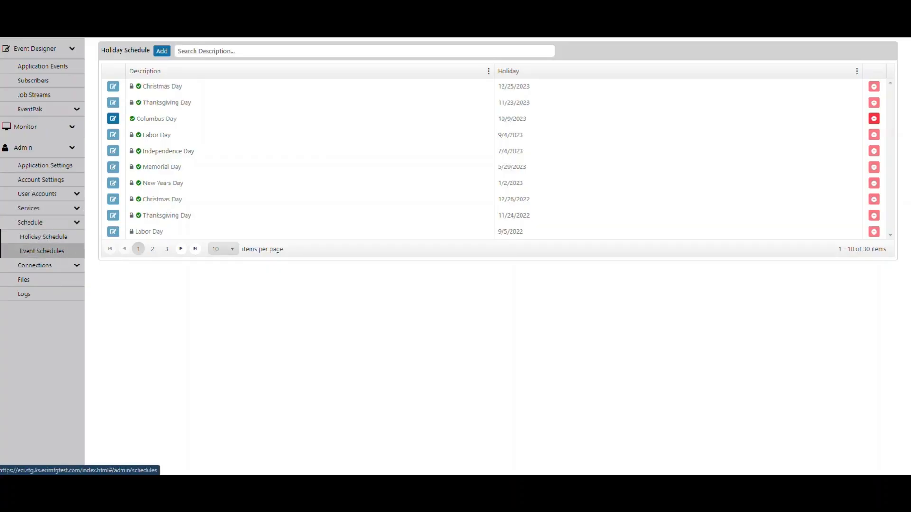
left_click(41, 250)
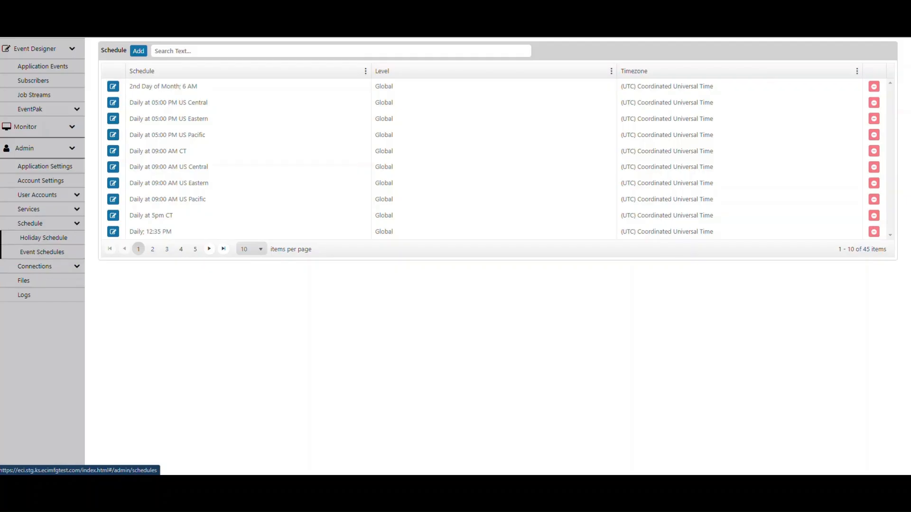
- Add a new event schedule named Every 20 minutes with the (UTC-08:00) Pacific Time (US & Canada) timezone
left_click(112, 118)
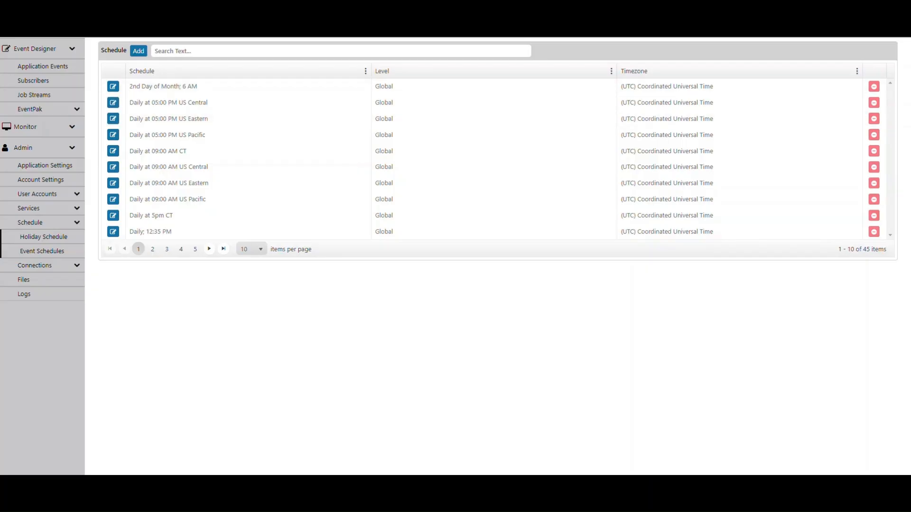
left_click(139, 51)
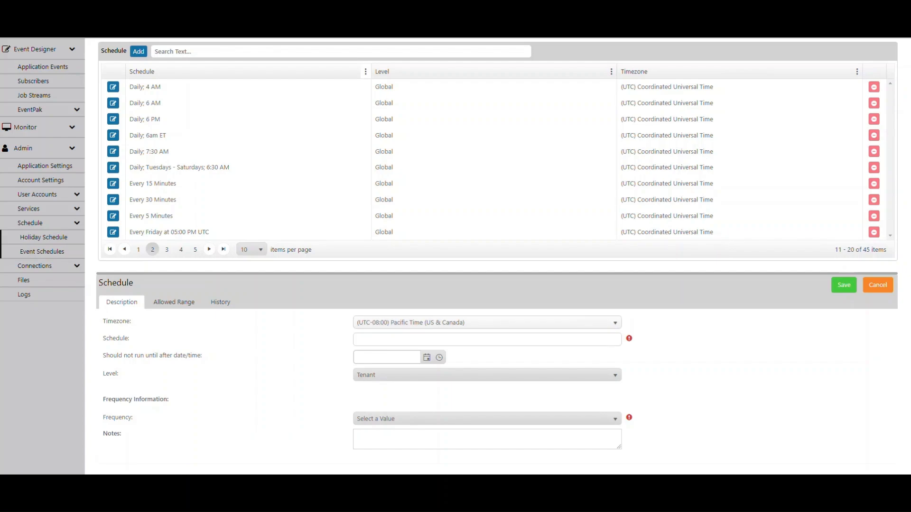
left_click(487, 323)
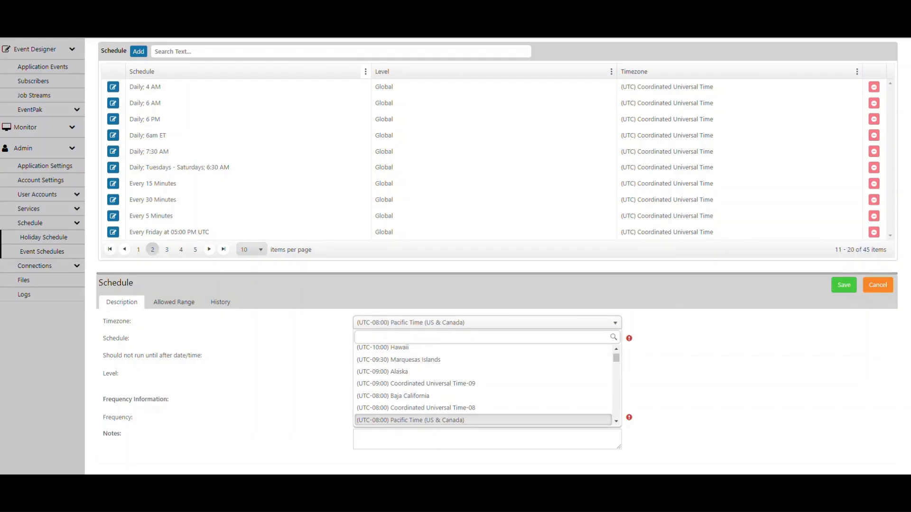
left_click(483, 420)
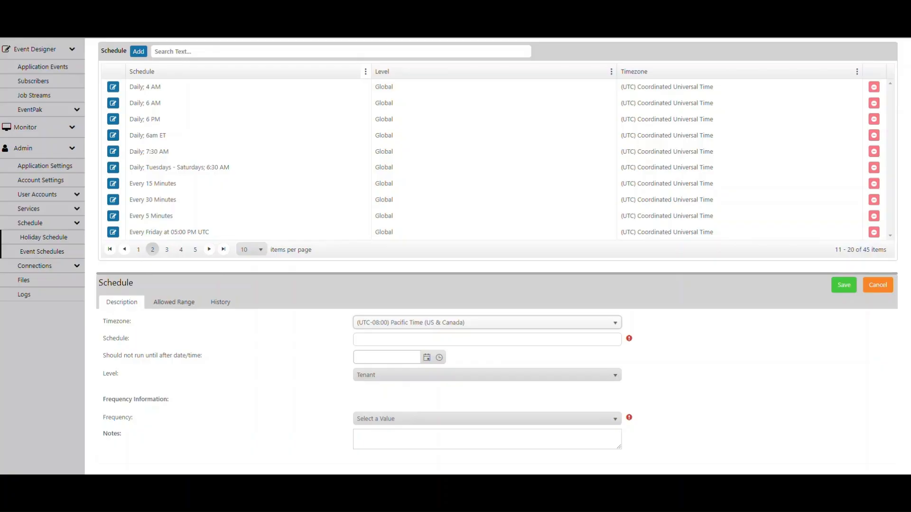
left_click(486, 340)
type("Every 20 minutes")
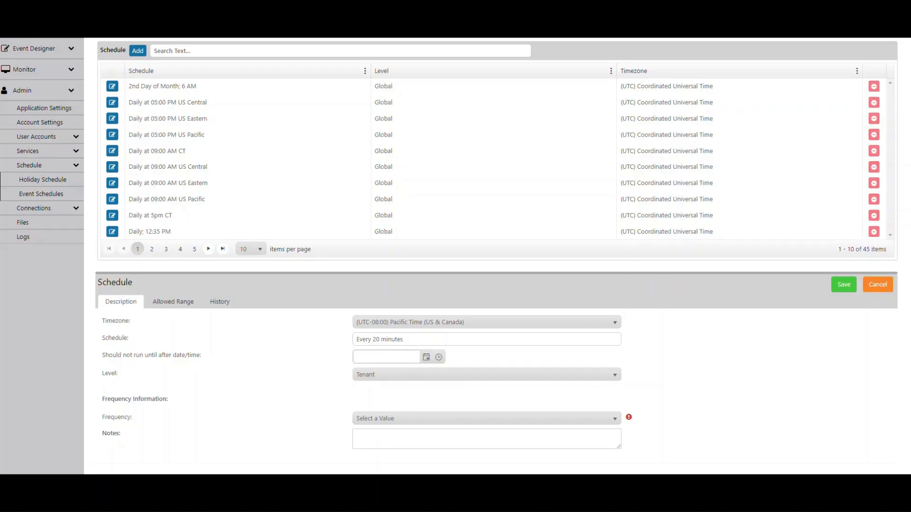
- Set the schedule's frequency to Every n minutes with 20 minutes
left_click(124, 395)
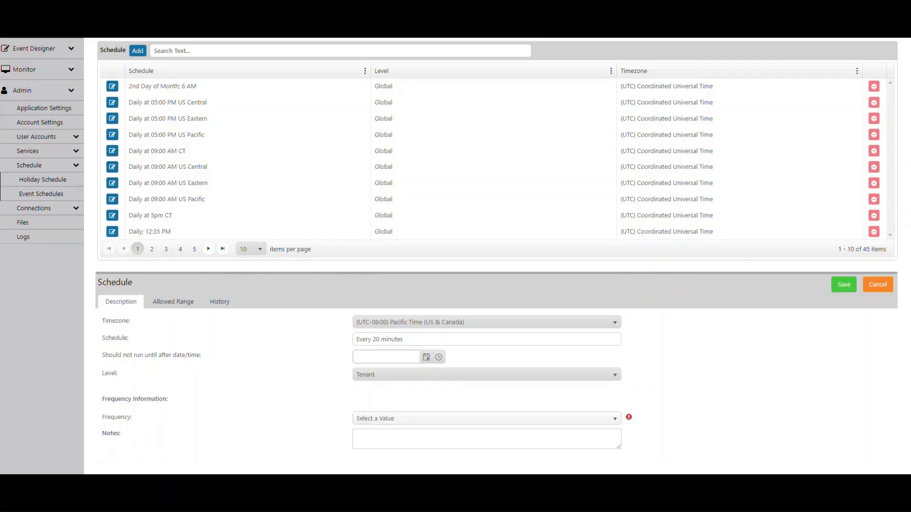
left_click(614, 418)
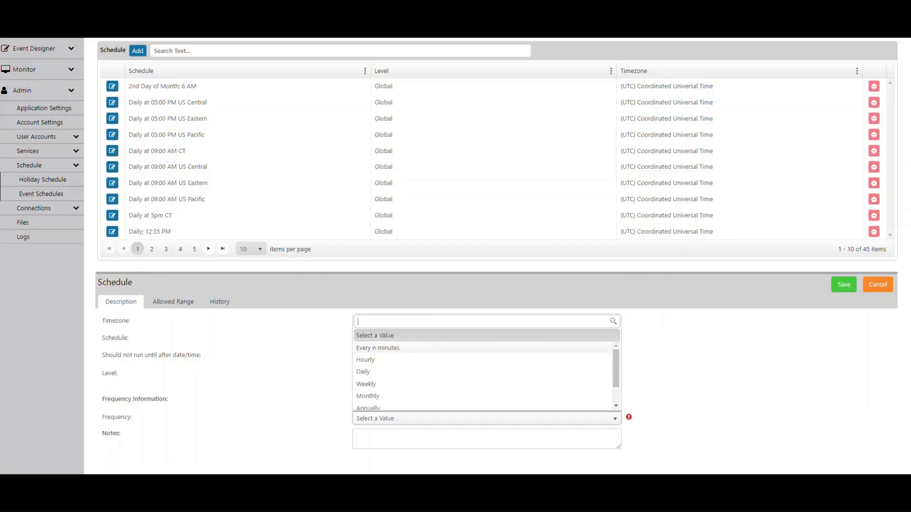
key("Return")
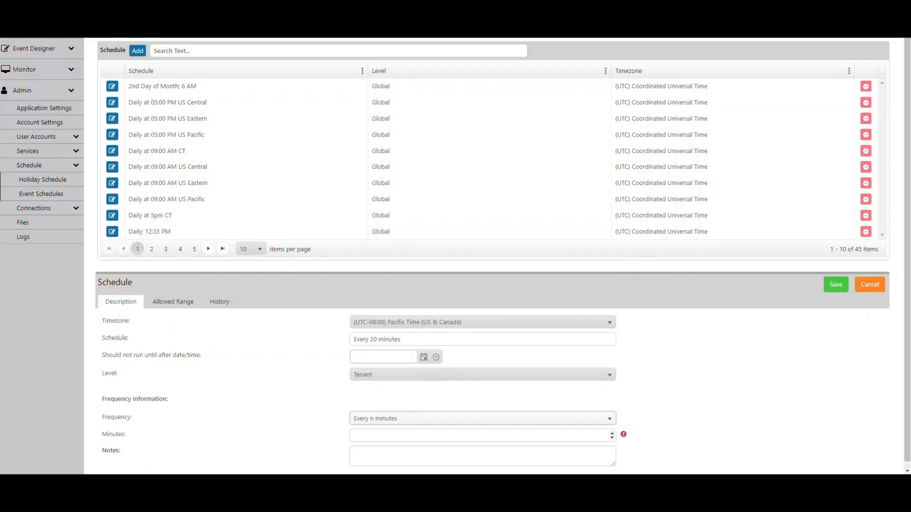
left_click(479, 435)
left_click(375, 435)
type("20")
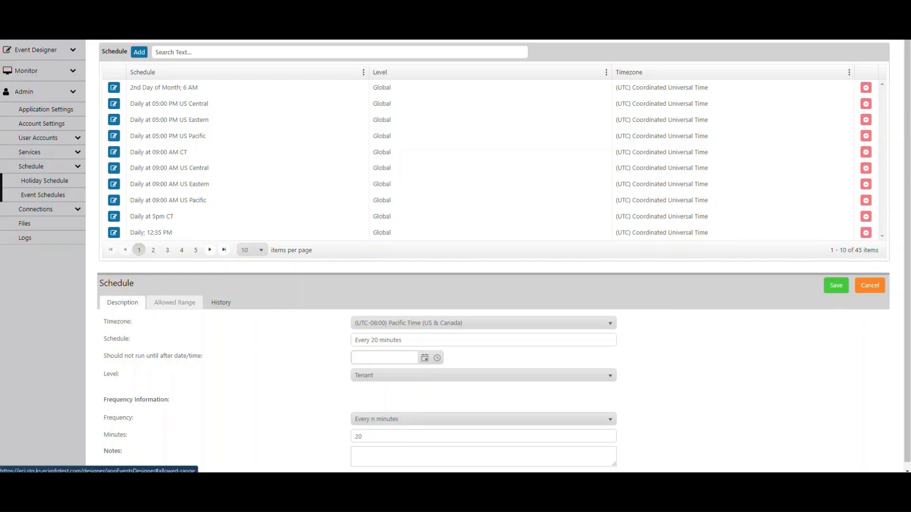
- Check the schedule's Allowed Range months and days, then save the new schedule
left_click(176, 302)
left_click(176, 302)
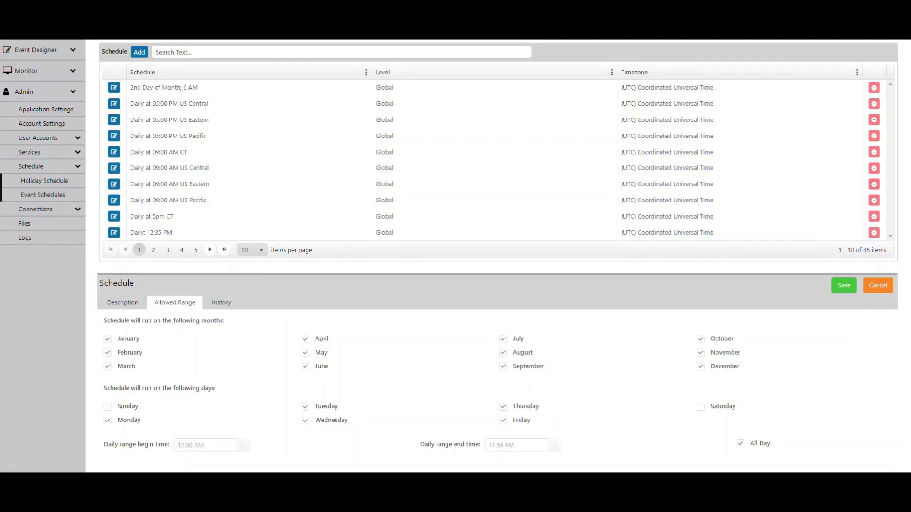
key("ctrl")
key("ctrl")
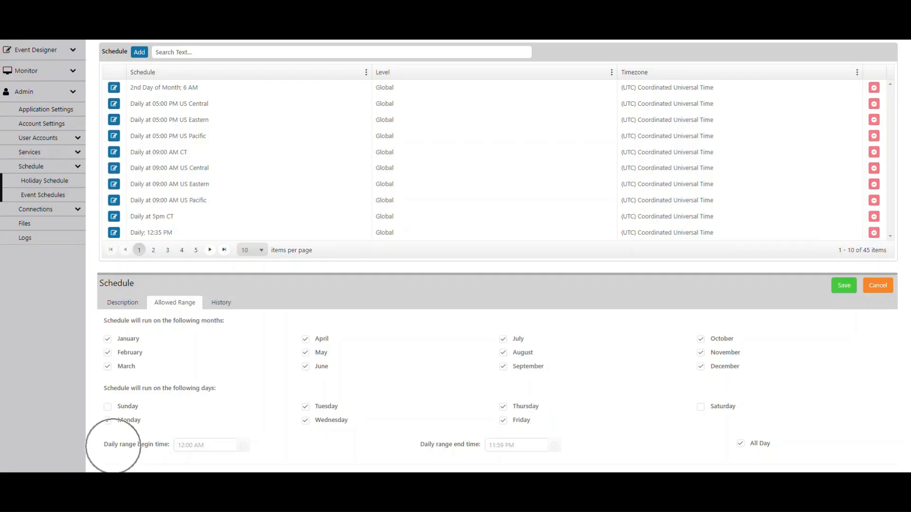
key("ctrl")
key("ctrl")
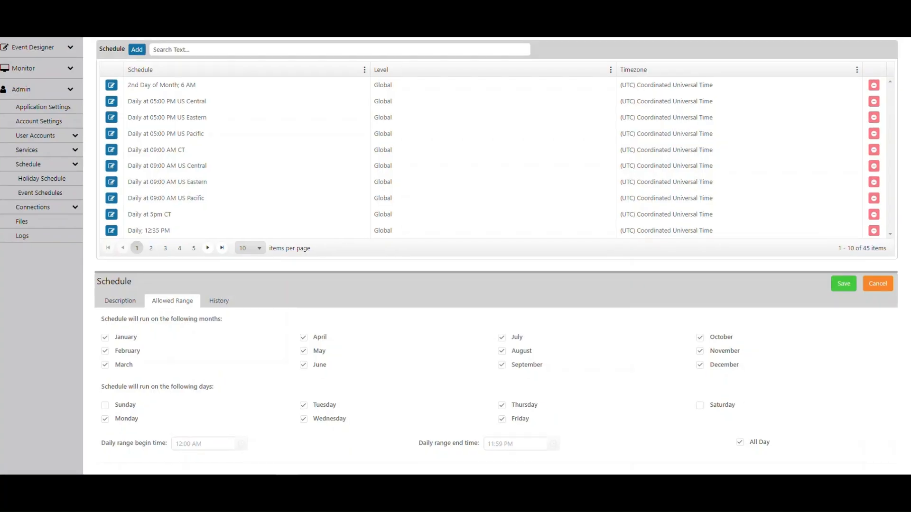
left_click(844, 283)
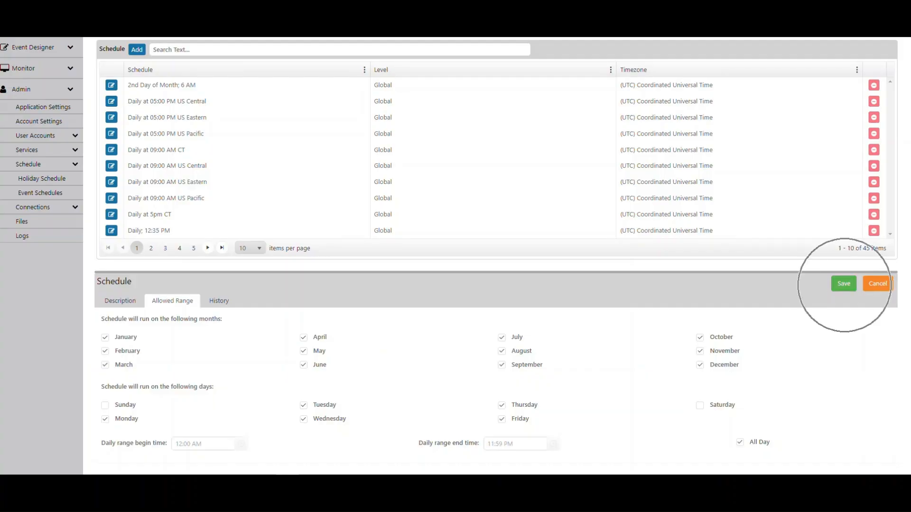